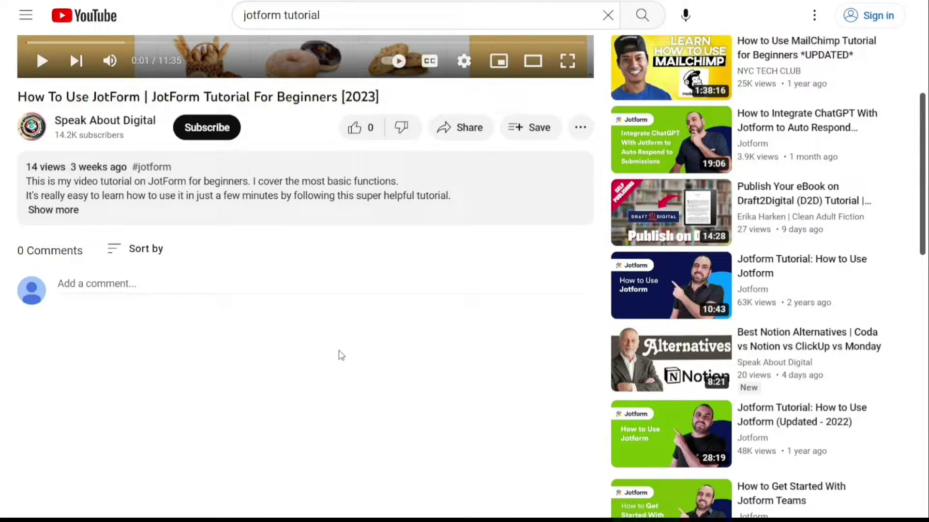
Expand the YouTube video description with Show more to reveal its pdfFiller link.
click(62, 211)
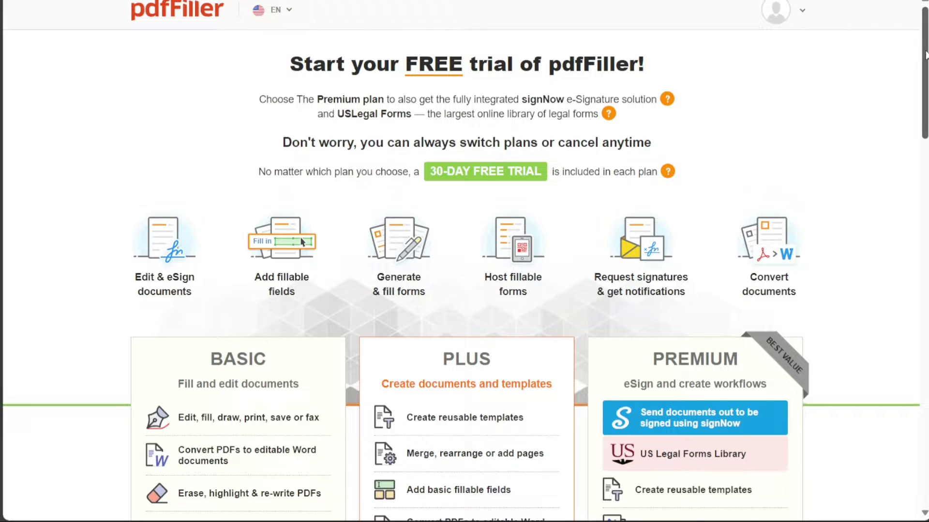
mouse_move(921, 57)
mouse_down()
mouse_move(927, 116)
mouse_move(925, 45)
mouse_up()
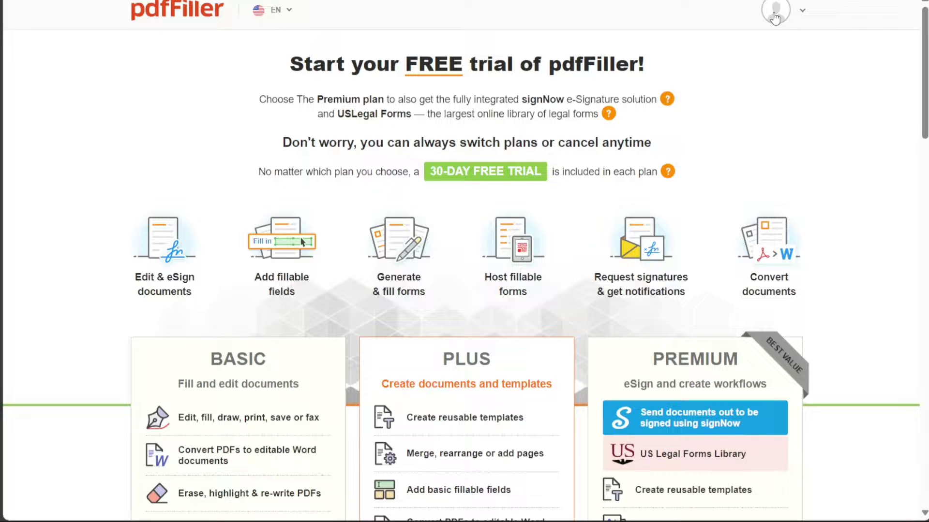
Open Account information from the profile avatar at the top right.
click(775, 16)
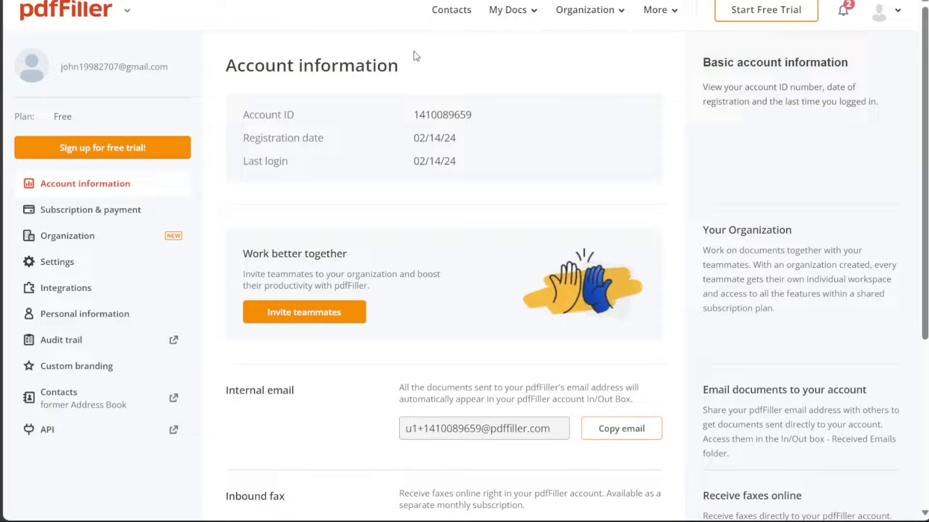
click(456, 12)
click(842, 11)
click(841, 14)
click(840, 16)
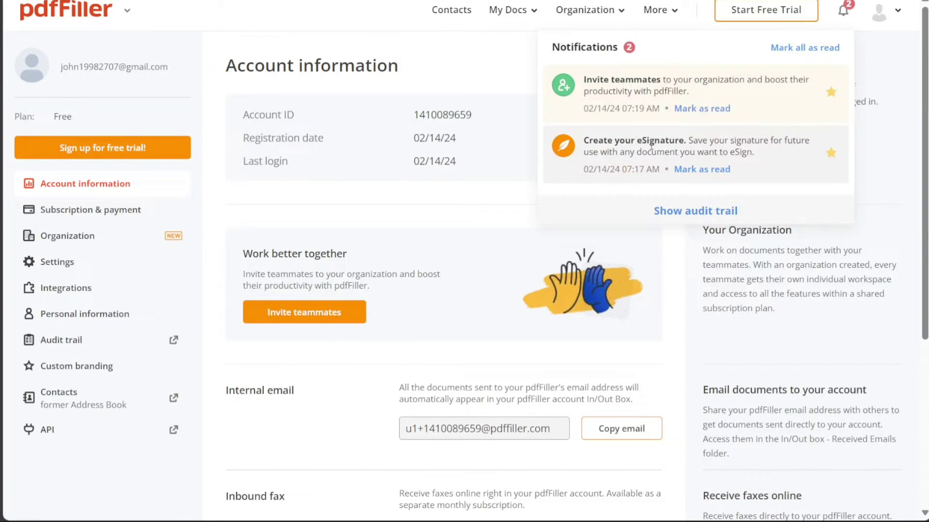
click(511, 328)
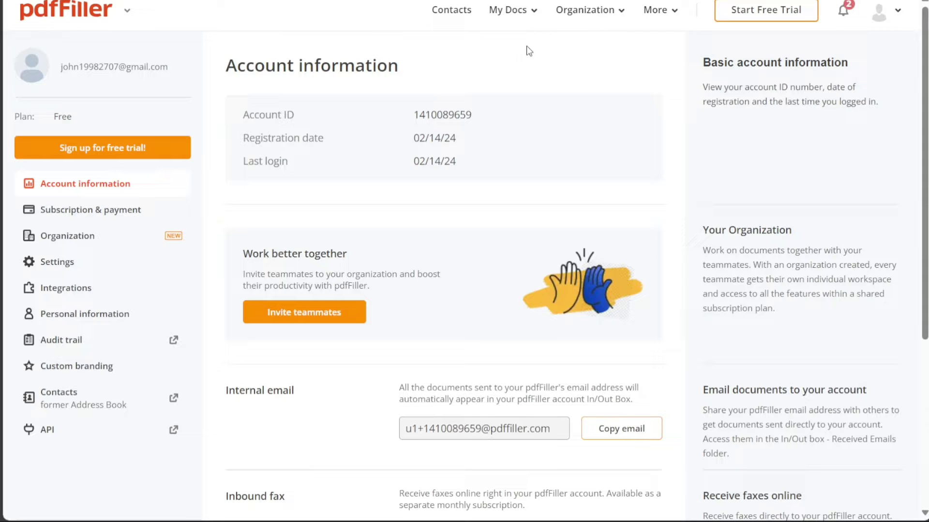
Browse the document areas, Add new options and upload sources, then dismiss the Add new list.
click(508, 11)
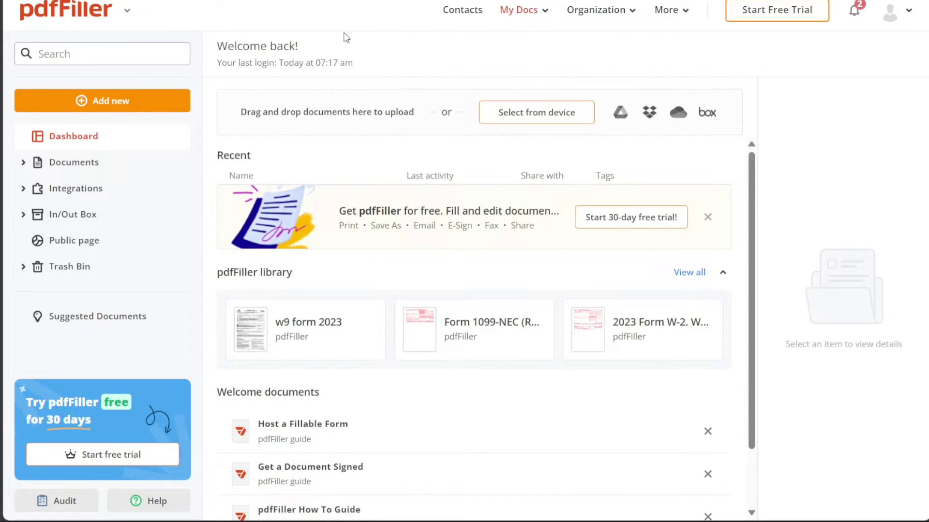
click(93, 106)
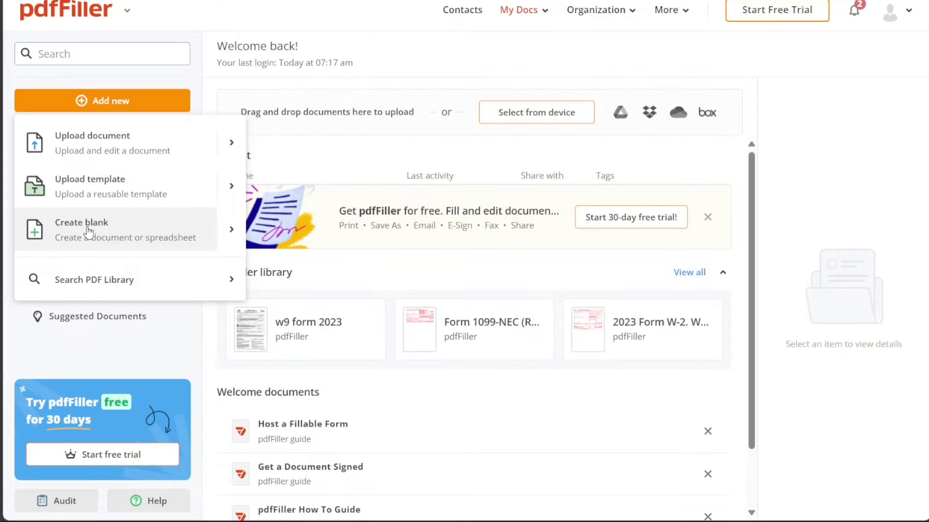
click(225, 151)
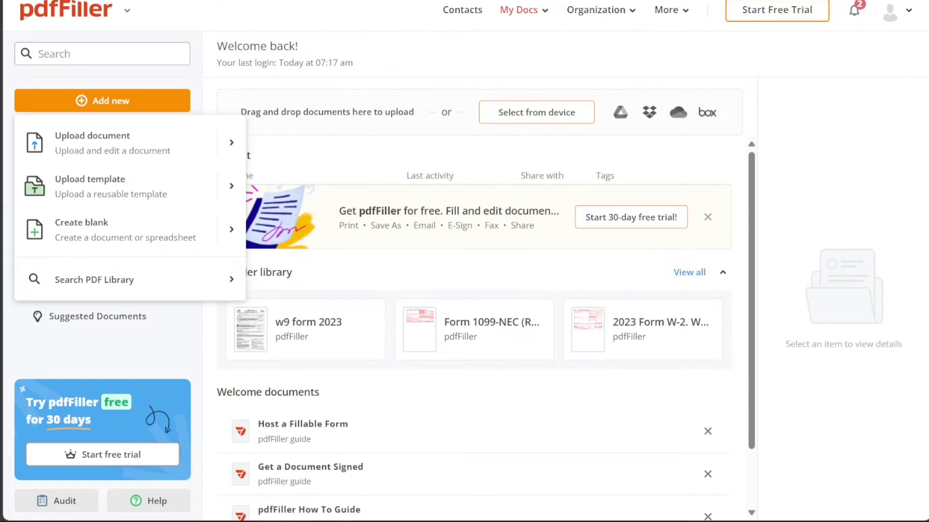
click(428, 65)
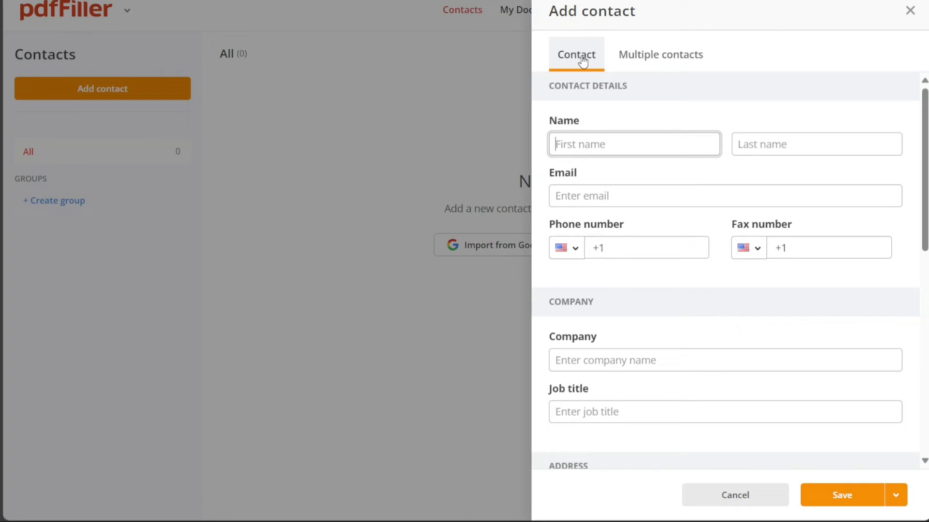
Preview the Multiple contacts Google import option, then return to the single Contact form.
click(650, 65)
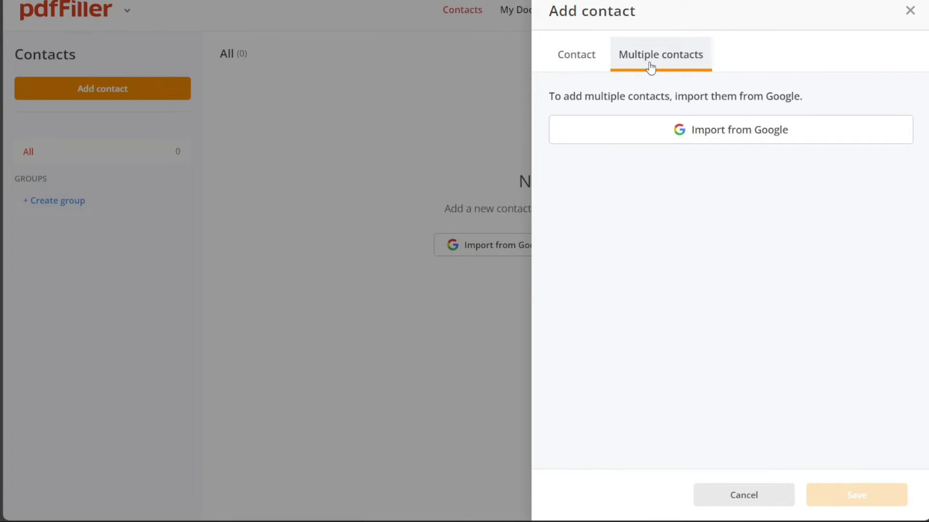
click(571, 59)
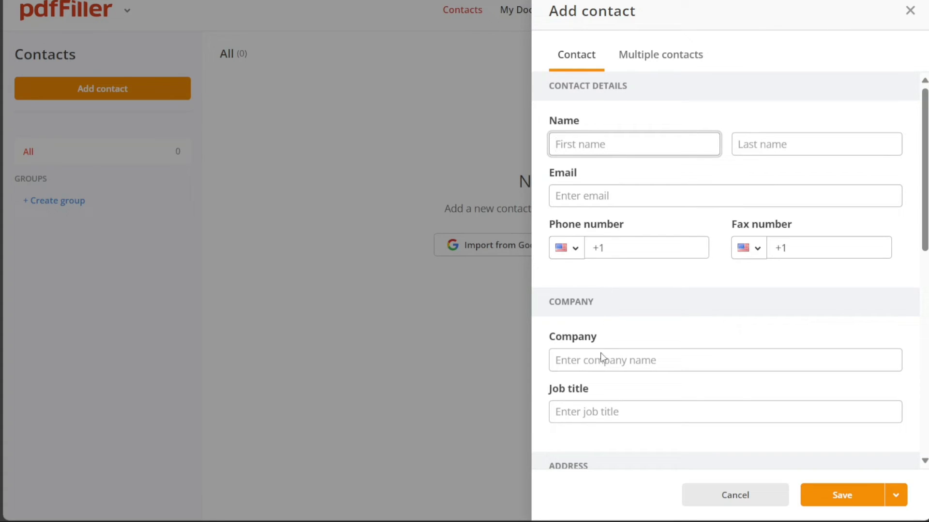
scroll(925, 239, down, 2)
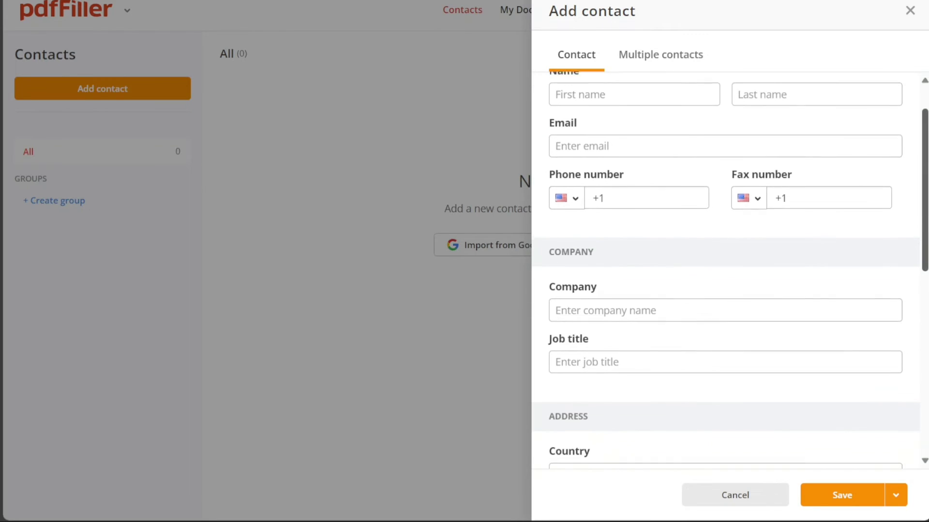
scroll(726, 296, down, 1)
scroll(726, 296, down, 1)
scroll(726, 296, down, 1)
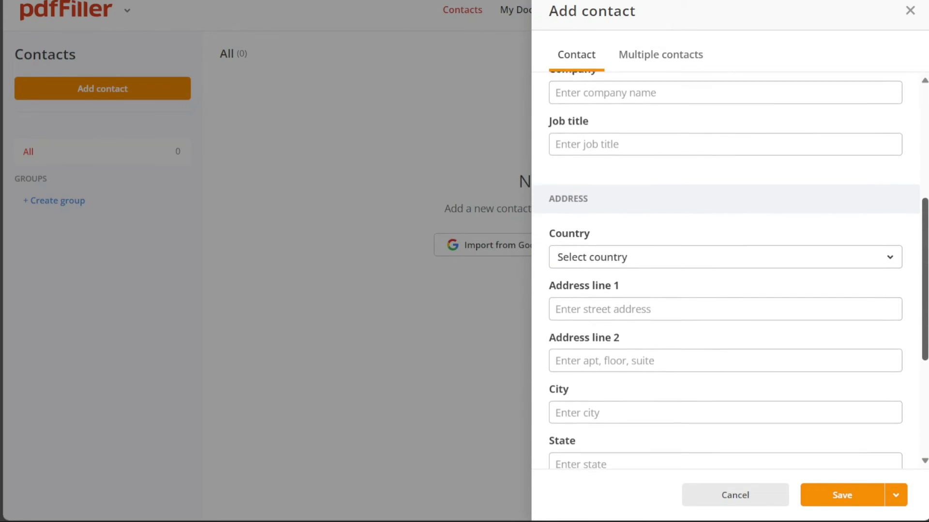
scroll(725, 296, down, 1)
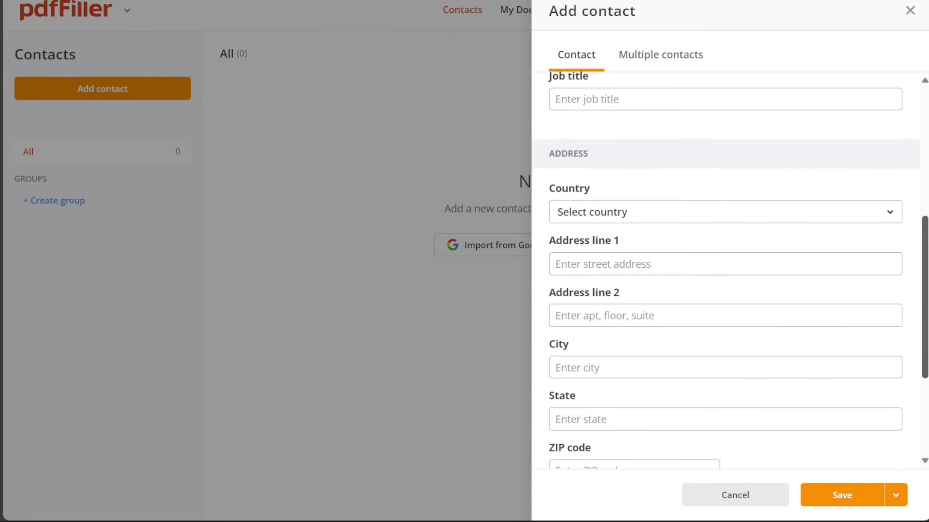
scroll(726, 271, up, 2)
scroll(726, 270, down, 2)
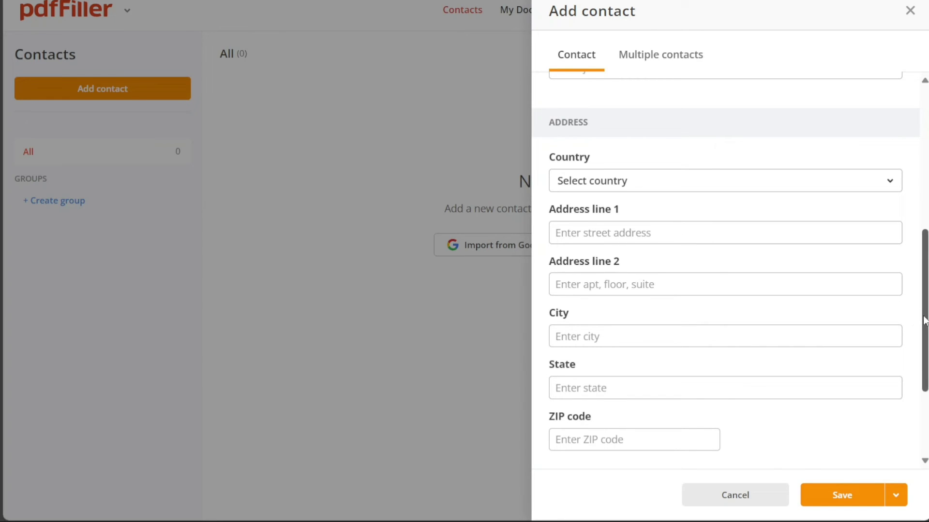
drag(925, 321, 925, 411)
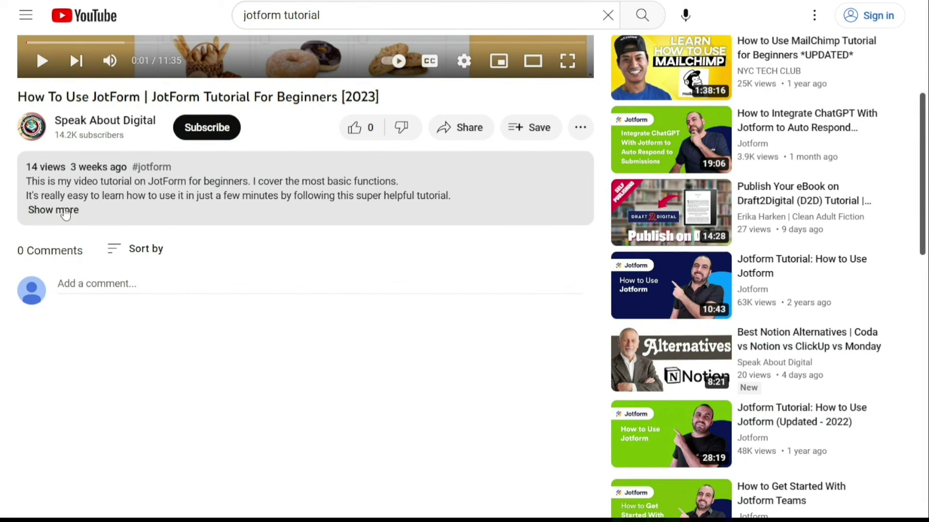
Show the JotForm tutorial's full description, including its upload date and free sign-up link.
click(61, 210)
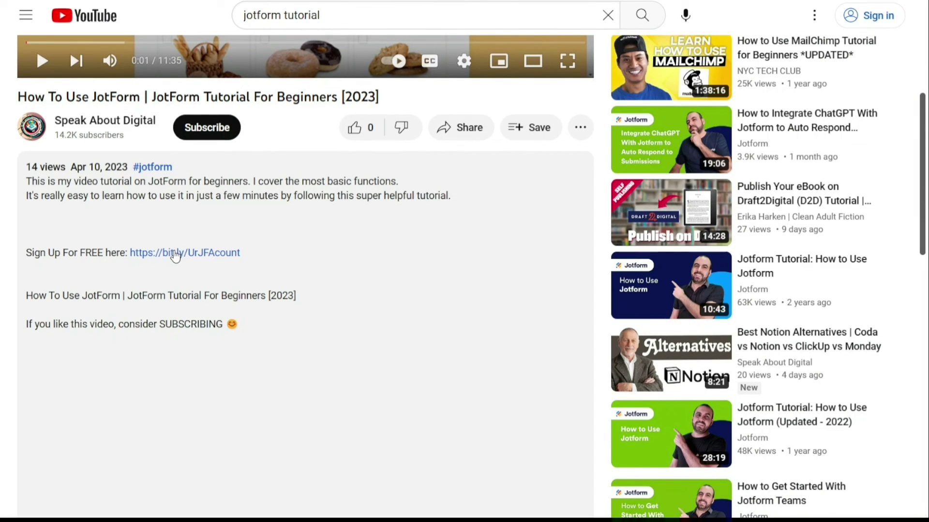